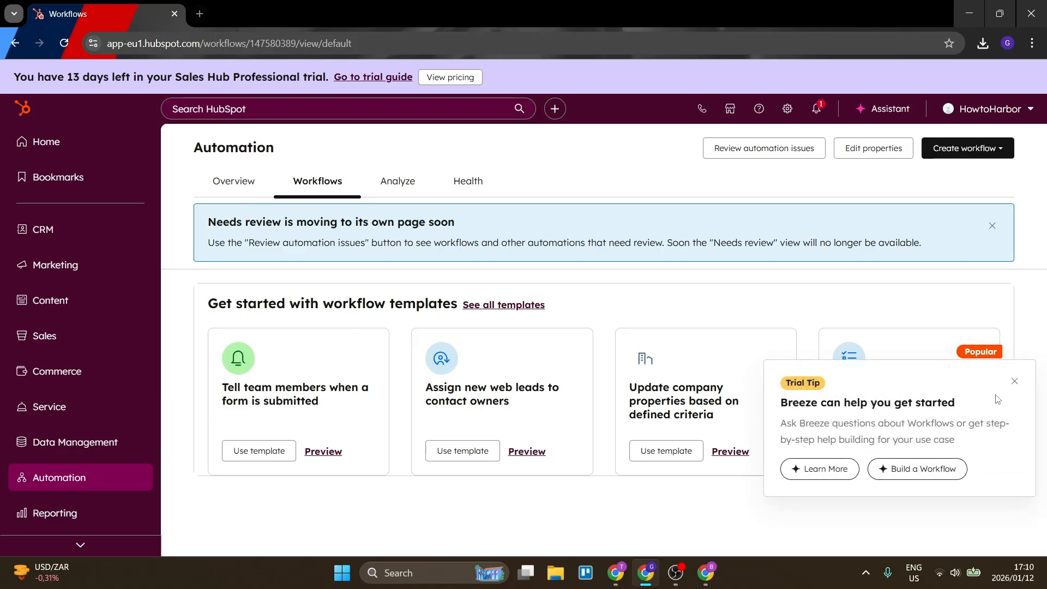
Step: Dismiss the trial tip and the "Needs review" notice, and open the full collection of workflow templates
left_click(1014, 381)
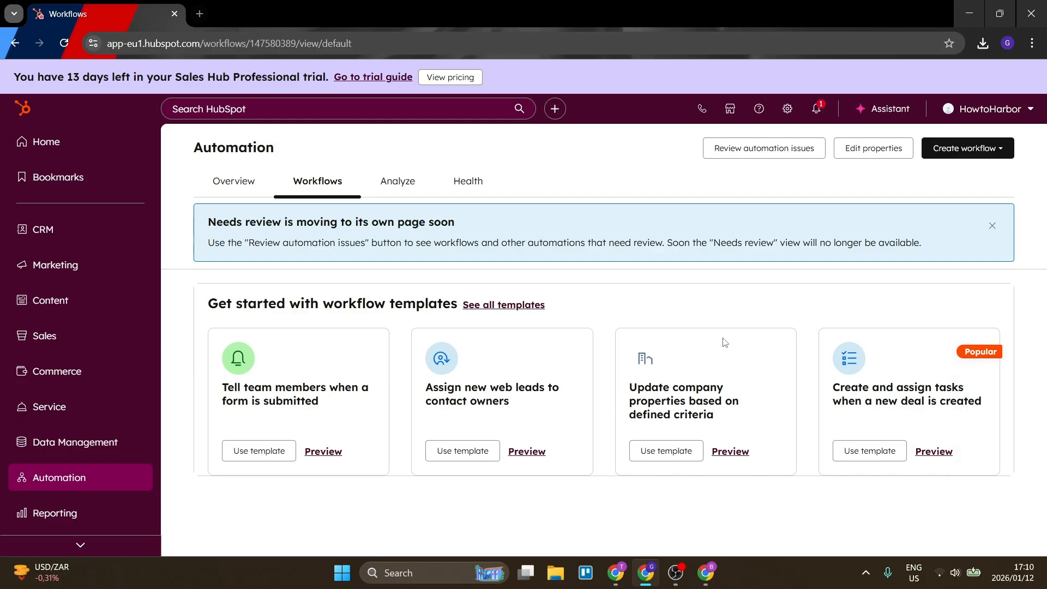
left_click(991, 225)
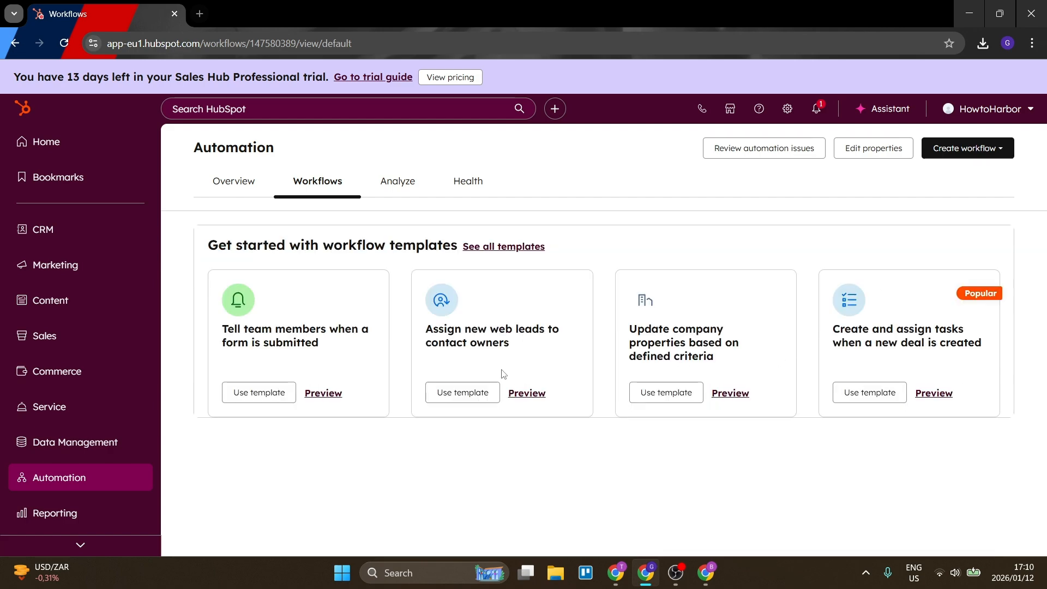
left_click(474, 247)
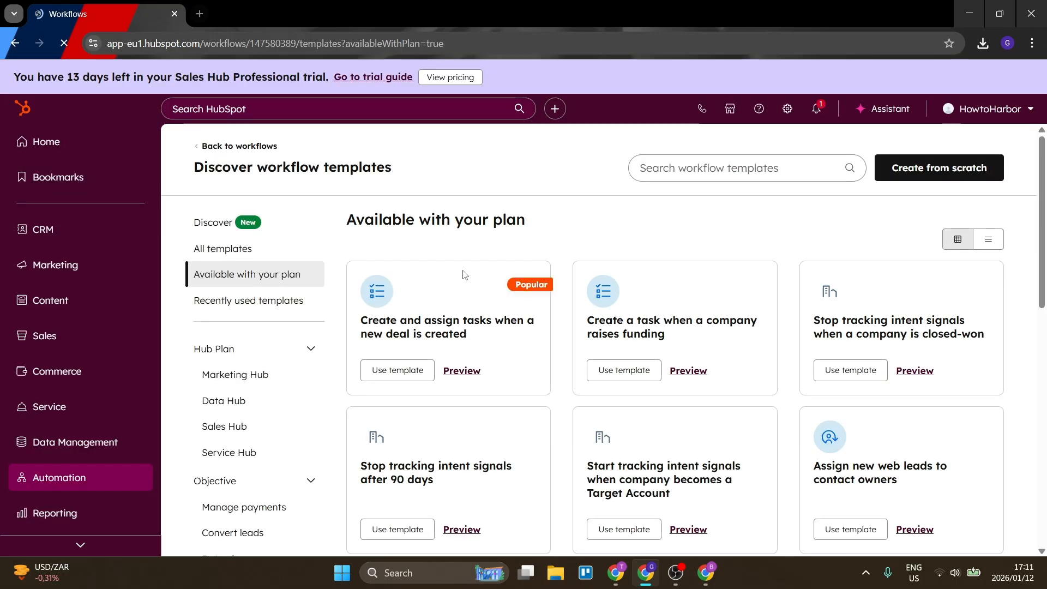
Step: Browse the templates available with the plan and create a workflow from "Assign new web leads to contact owners"
scroll(729, 349, "down", 6)
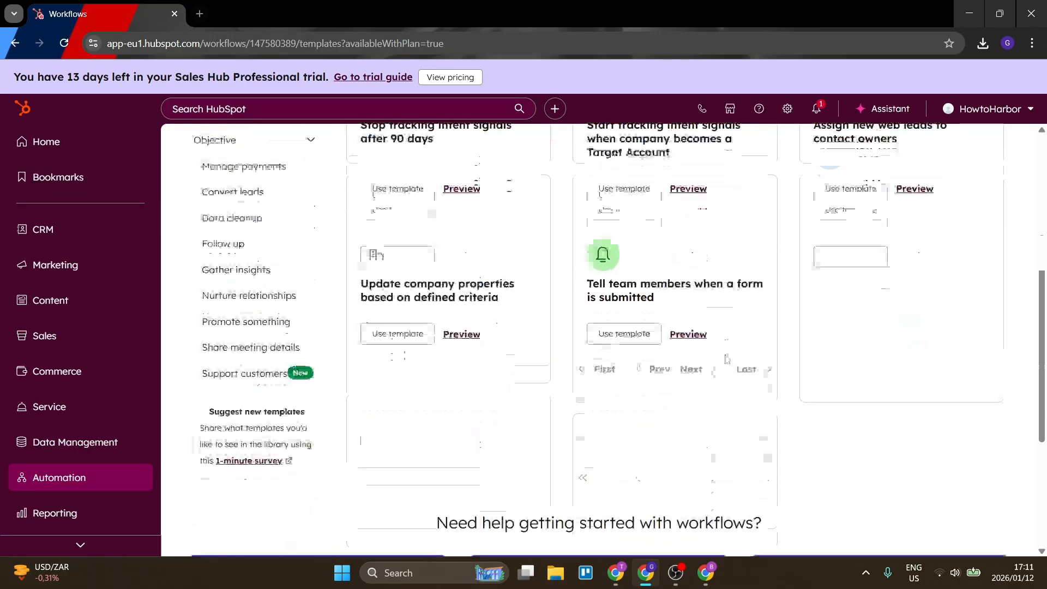
scroll(719, 375, "up", 4)
scroll(205, 247, "down", 2)
scroll(206, 247, "up", 4)
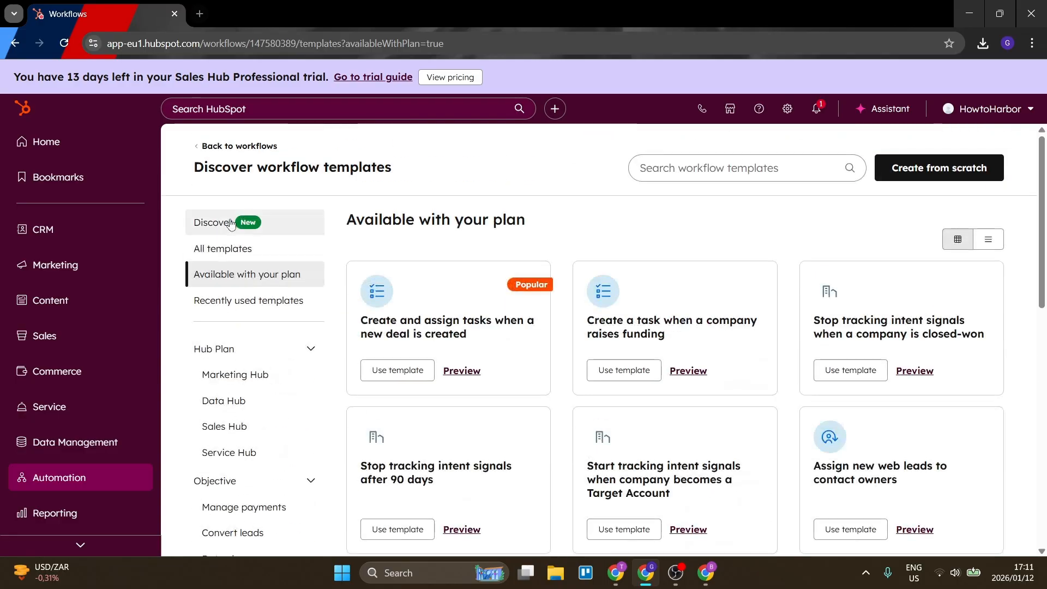
scroll(175, 273, "down", 4)
scroll(253, 347, "down", 3)
scroll(257, 338, "up", 5)
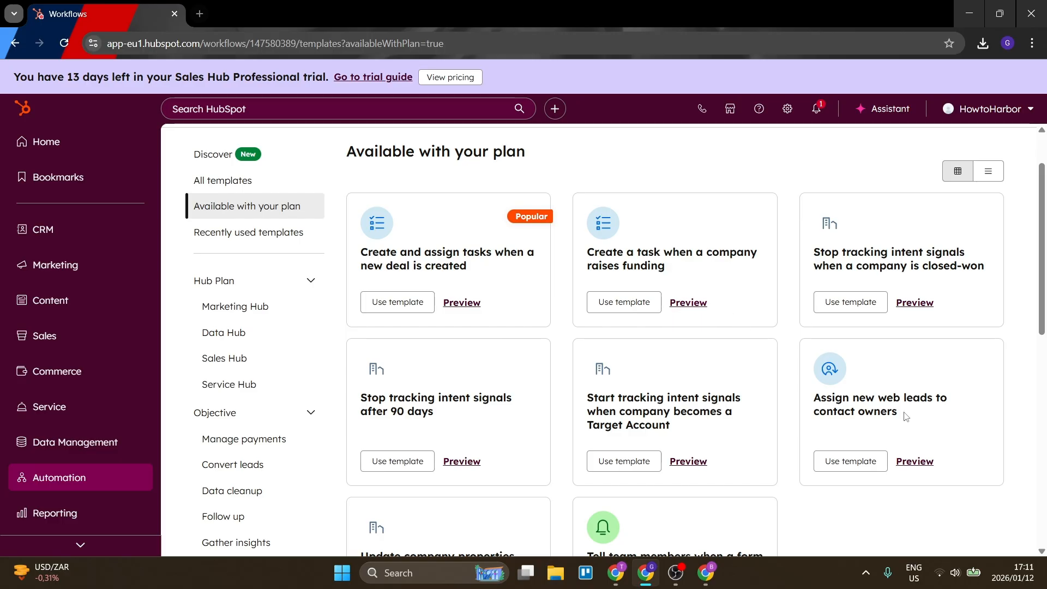
left_click(851, 465)
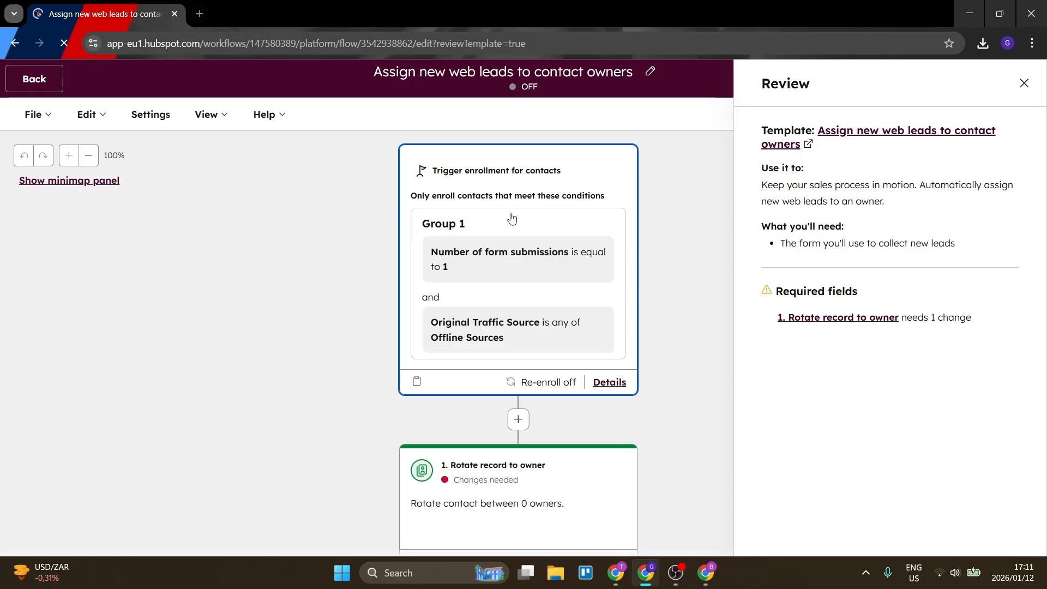
Step: Open the contact enrollment trigger and review its conditions and the workflow editor's file, edit and view options
left_click(544, 218)
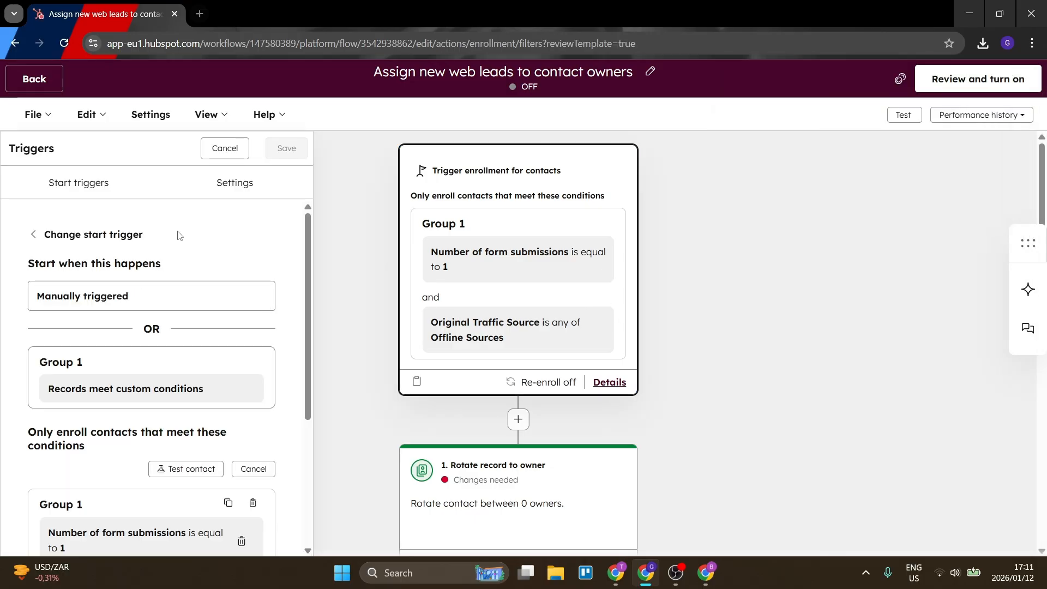
left_click(49, 117)
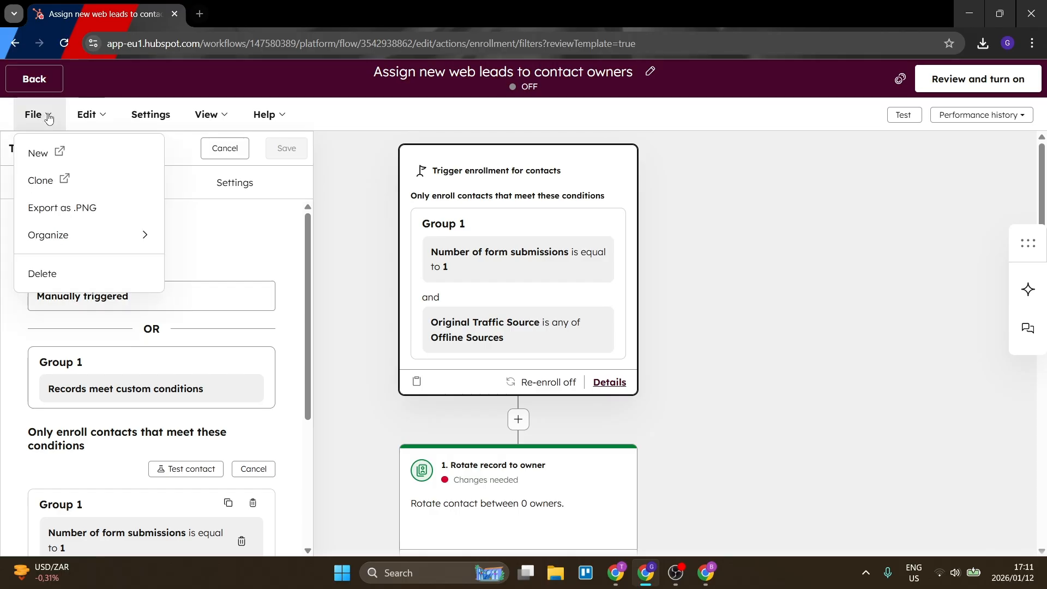
left_click(90, 112)
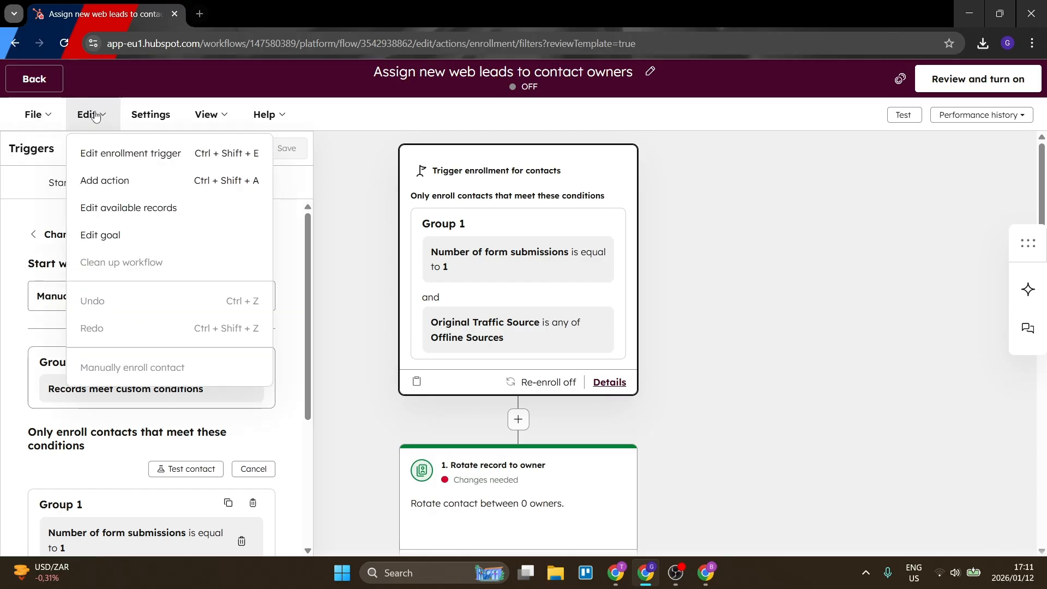
left_click(95, 117)
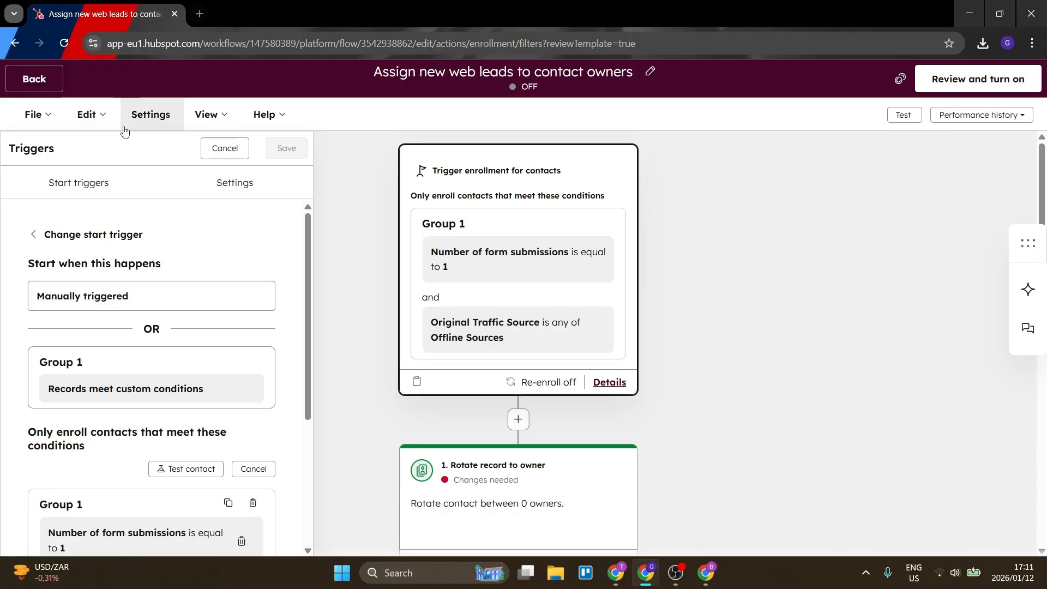
left_click(227, 116)
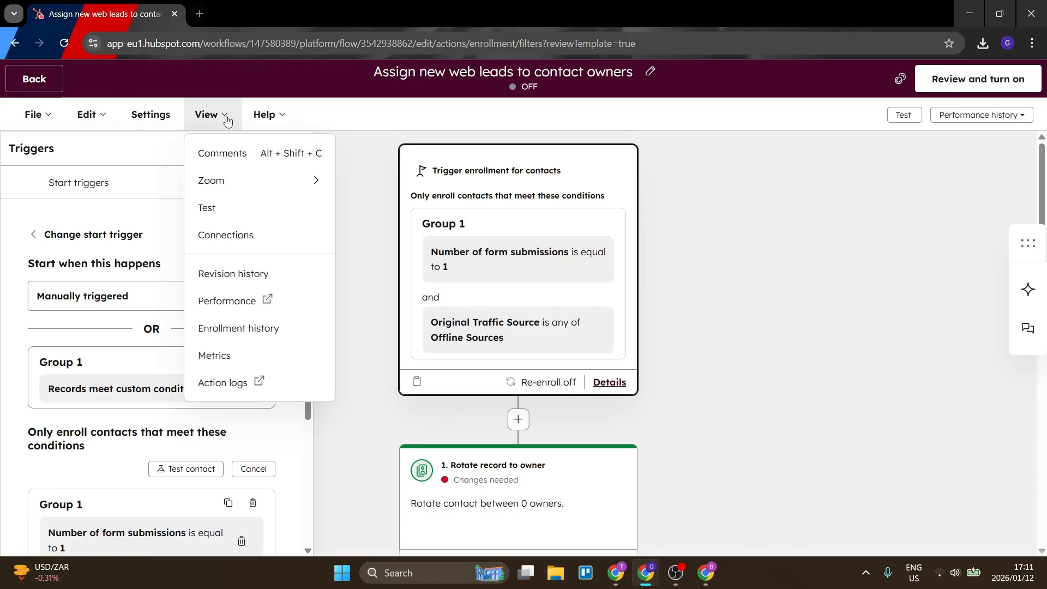
left_click(224, 116)
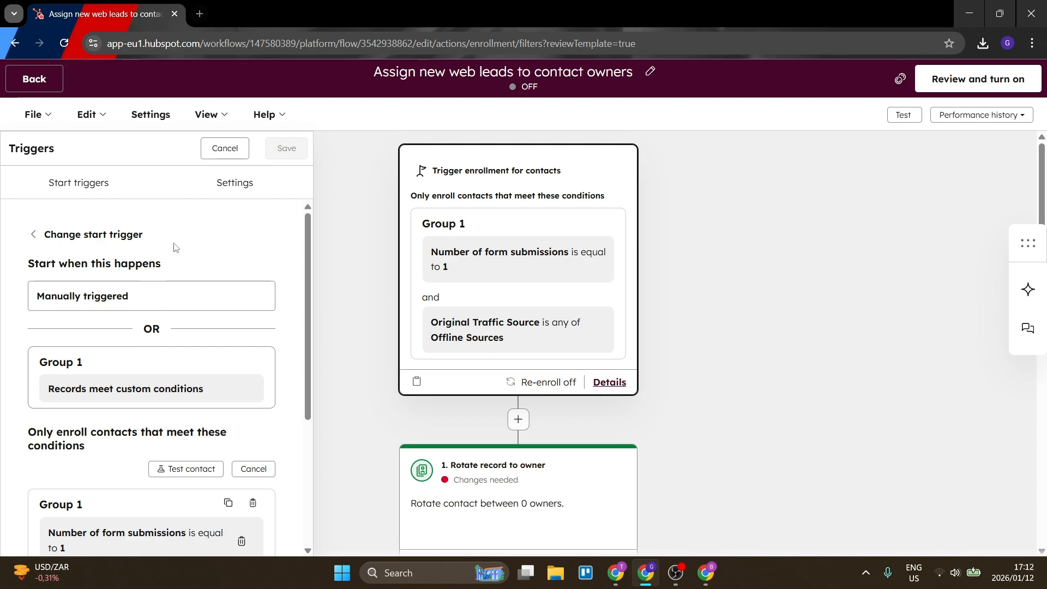
scroll(155, 267, "down", 2)
scroll(135, 289, "up", 2)
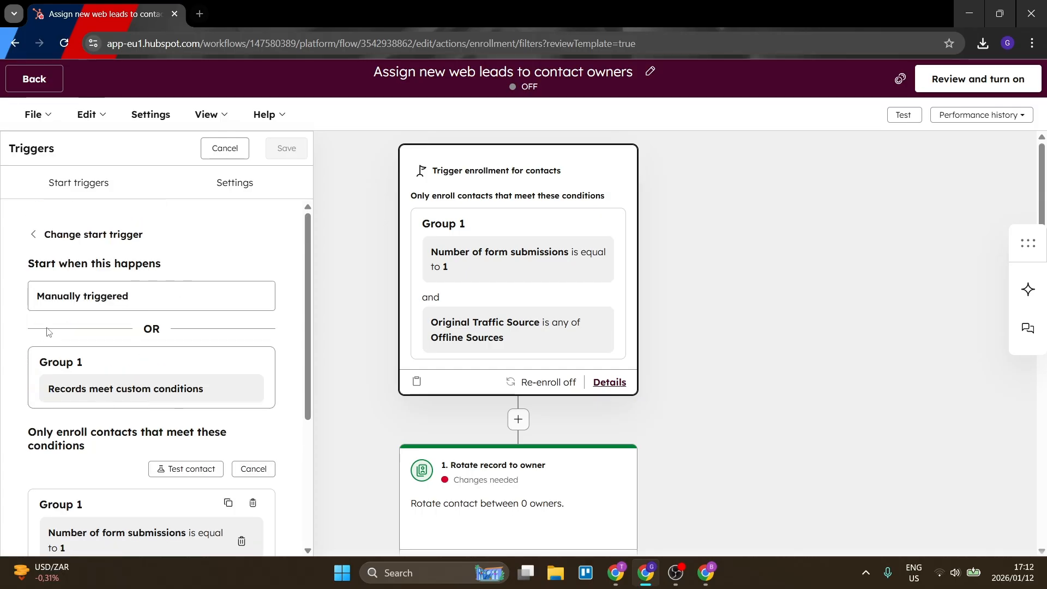
Step: Replace the start trigger with an event-based trigger using the "Call started" criterion, and save it
left_click(82, 235)
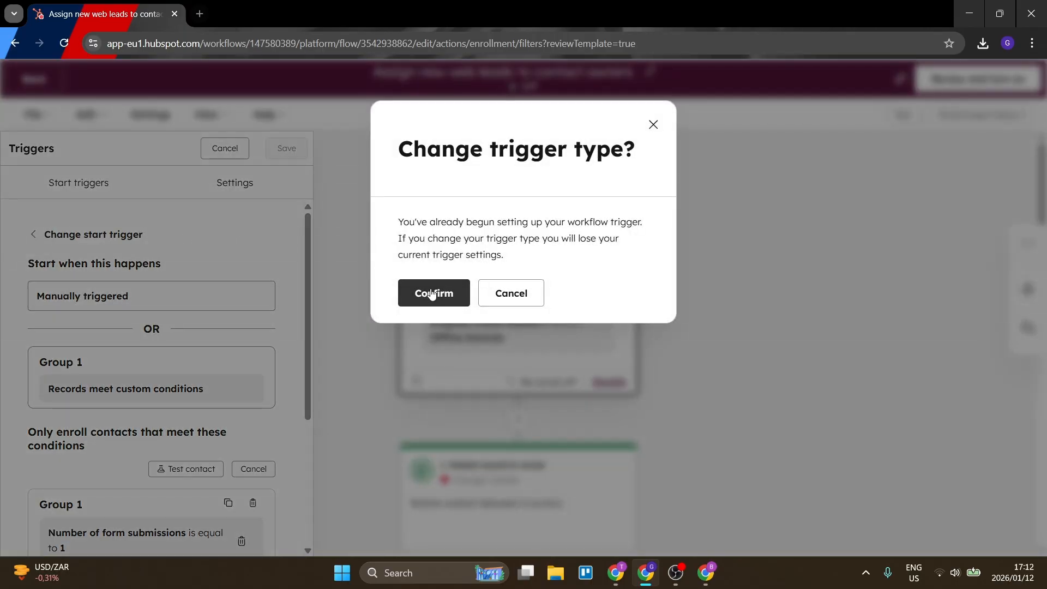
left_click(432, 294)
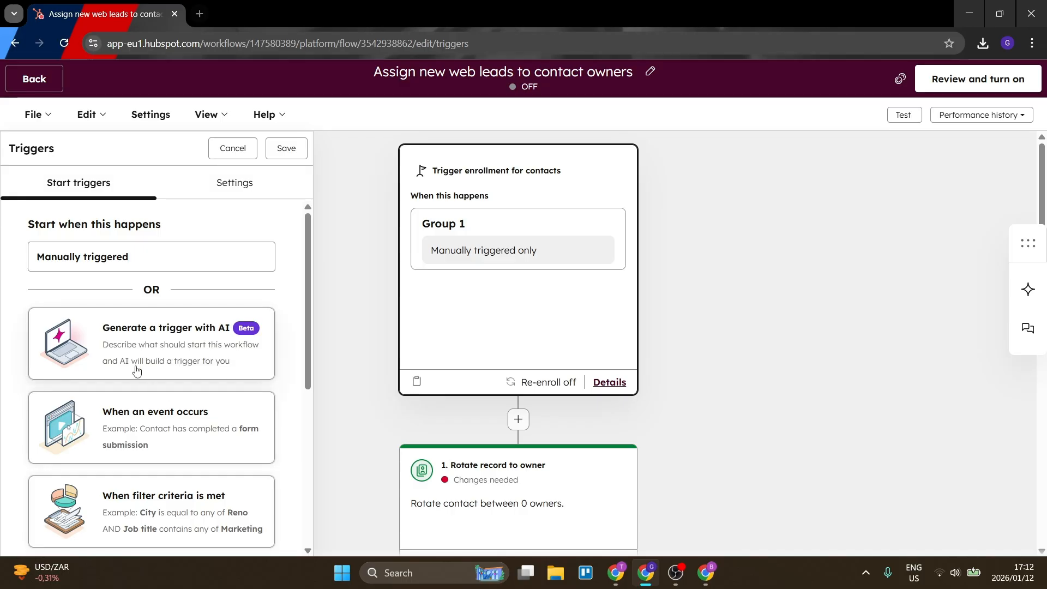
left_click(145, 429)
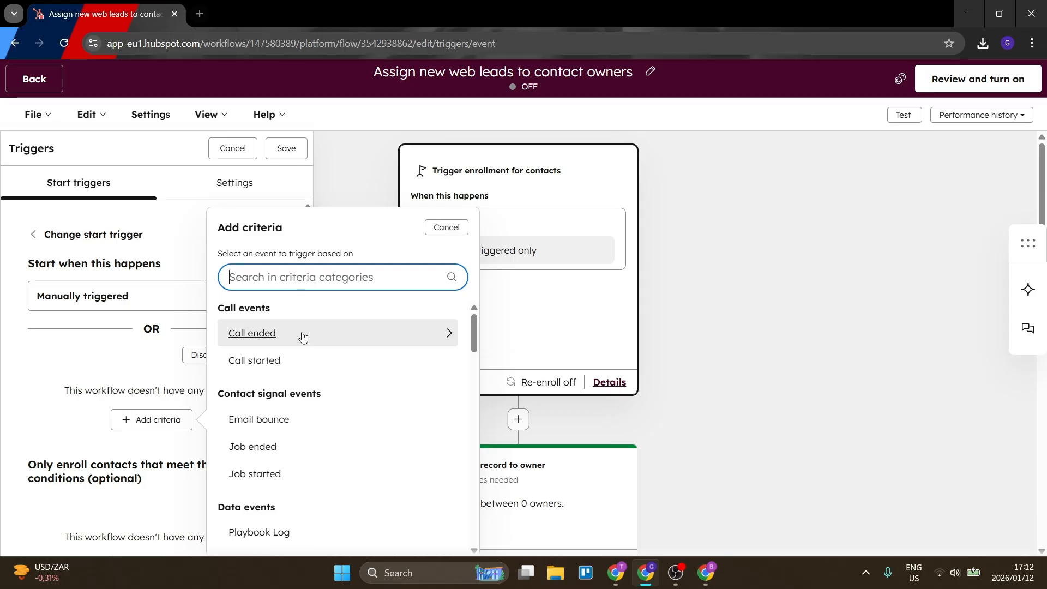
left_click(310, 363)
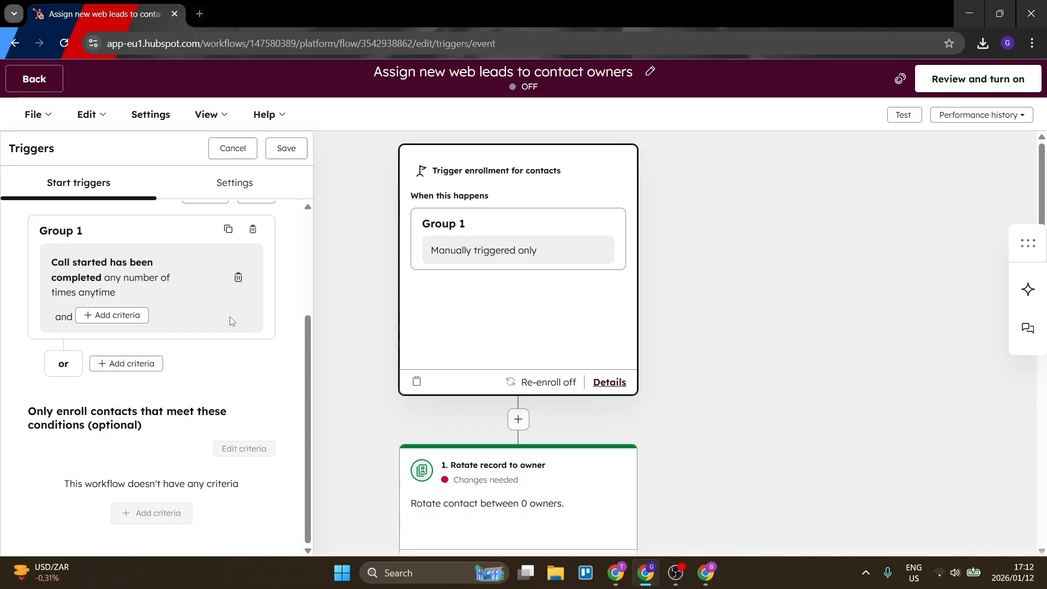
left_click(267, 152)
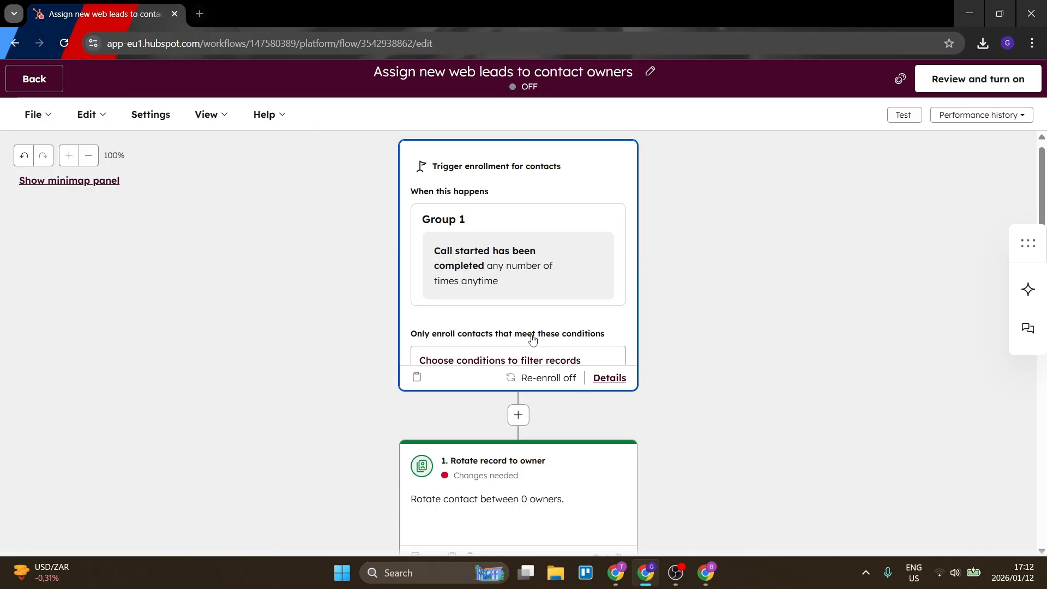
Step: Open the "Rotate record to owner" action and review its setup notes, user property choices and rotation options
scroll(531, 338, "down", 5)
scroll(491, 300, "up", 3)
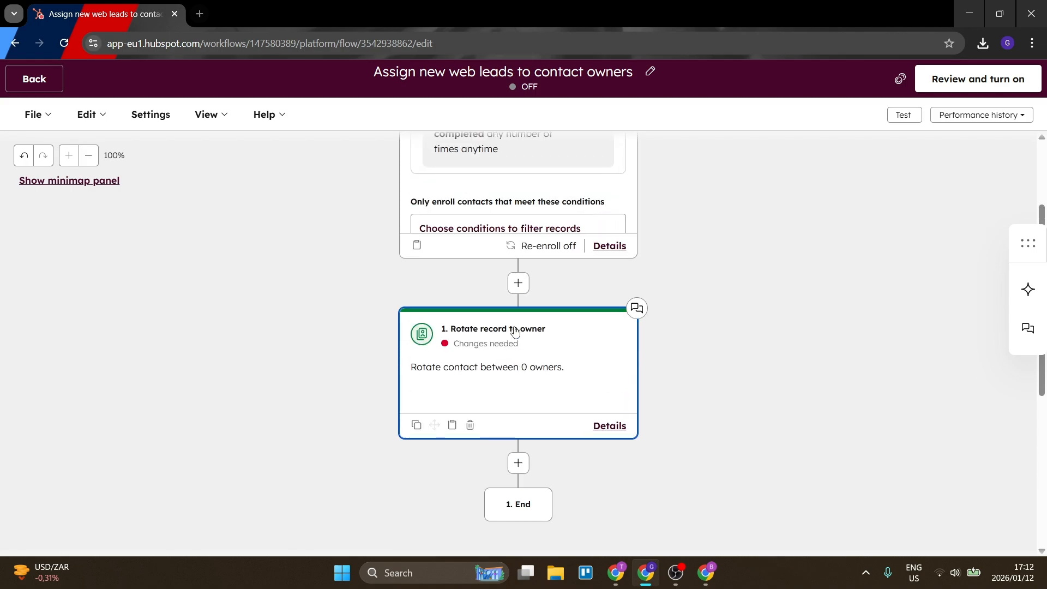
double_click(524, 402)
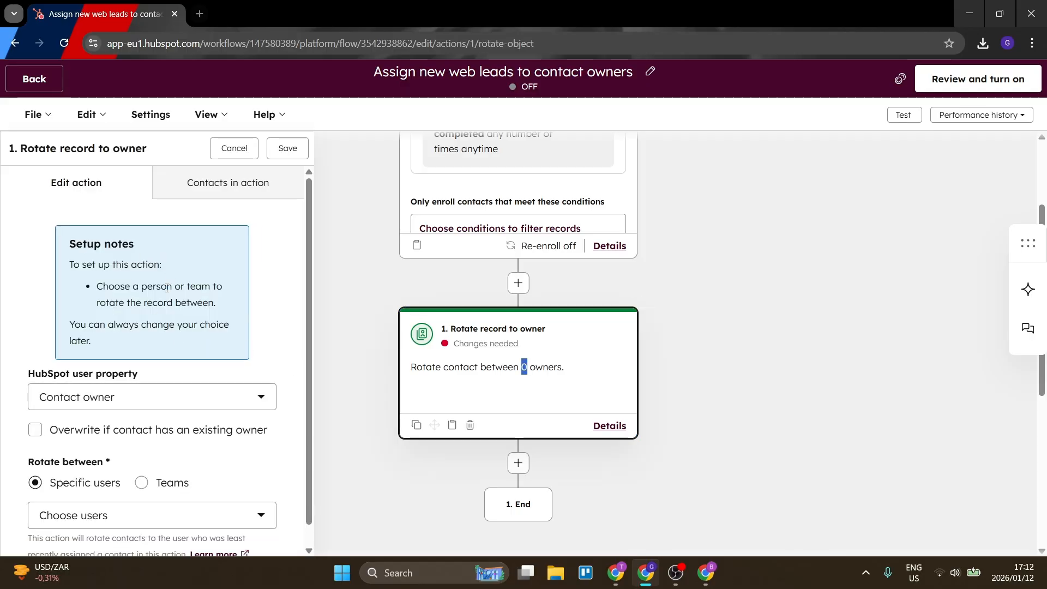
scroll(167, 288, "down", 1)
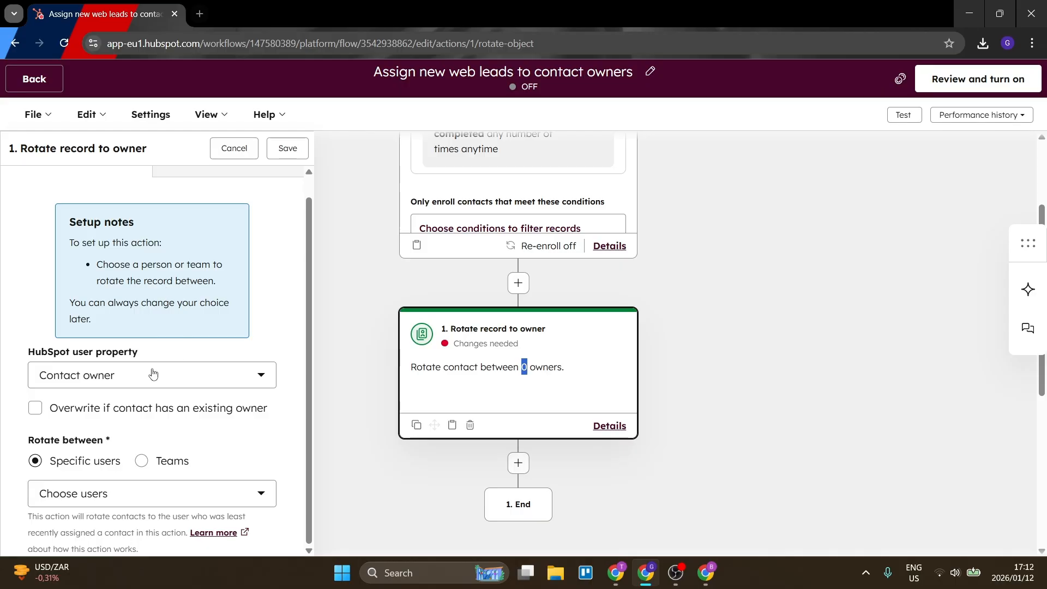
scroll(172, 356, "up", 1)
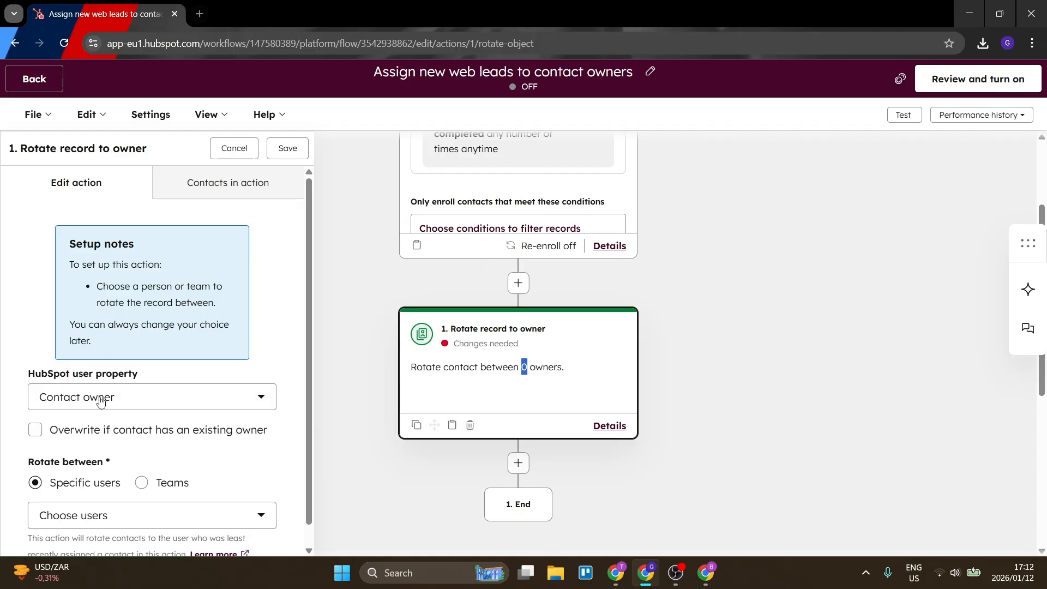
left_click(161, 401)
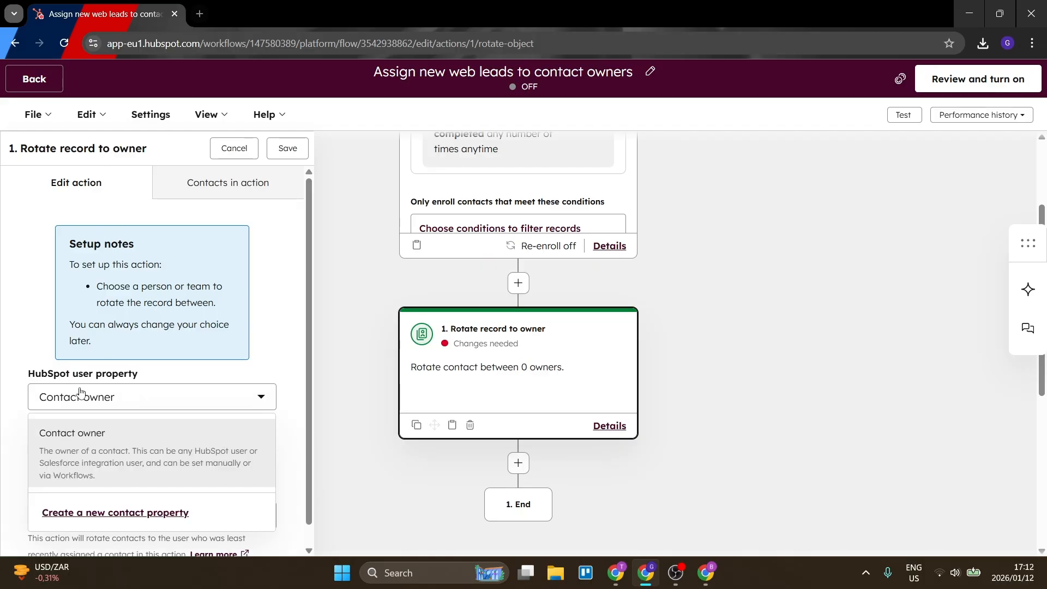
left_click(132, 470)
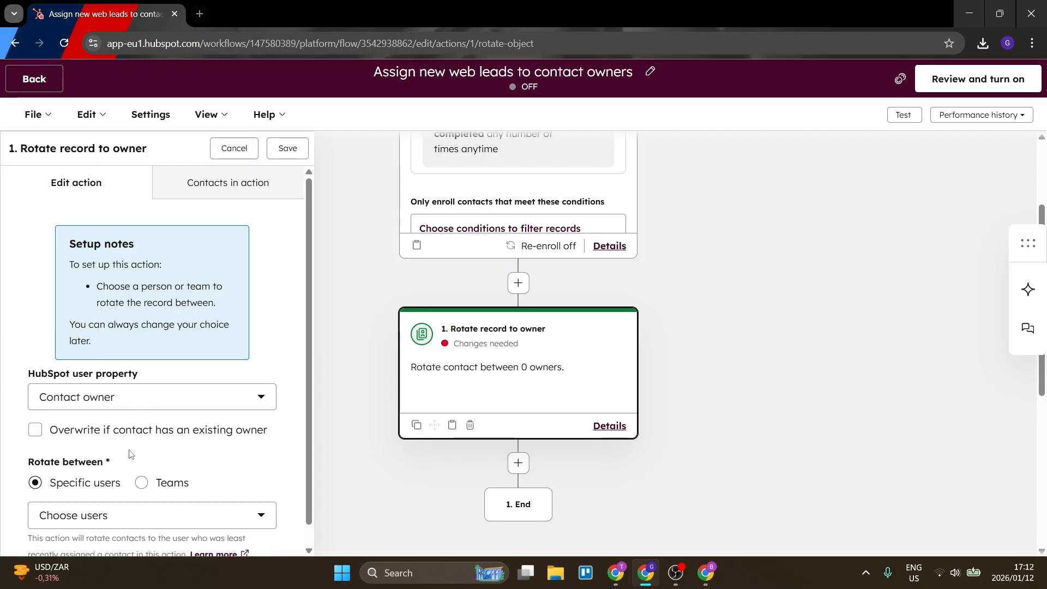
scroll(131, 419, "down", 1)
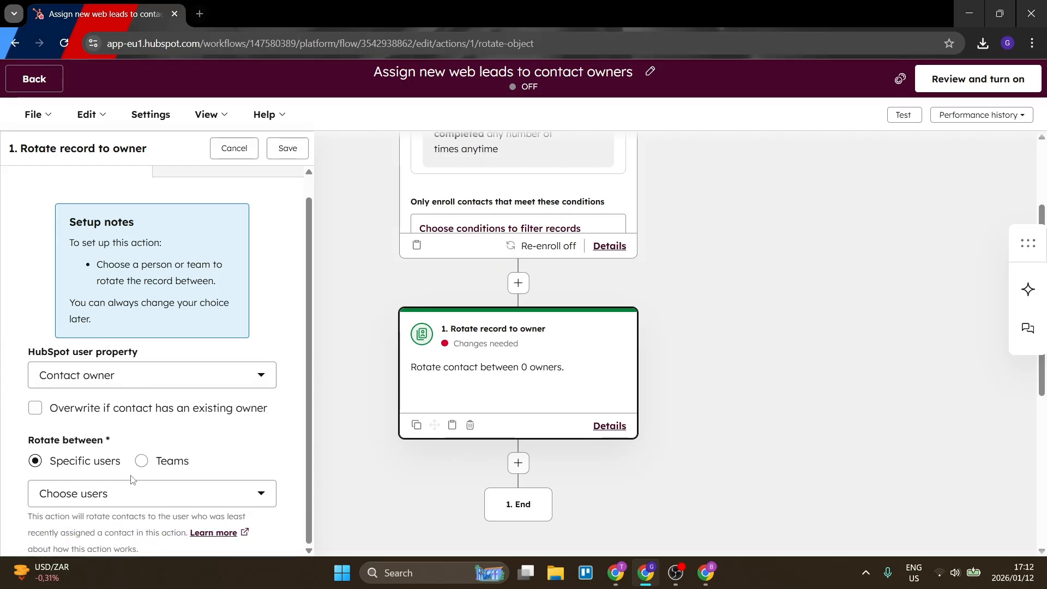
scroll(184, 397, "up", 1)
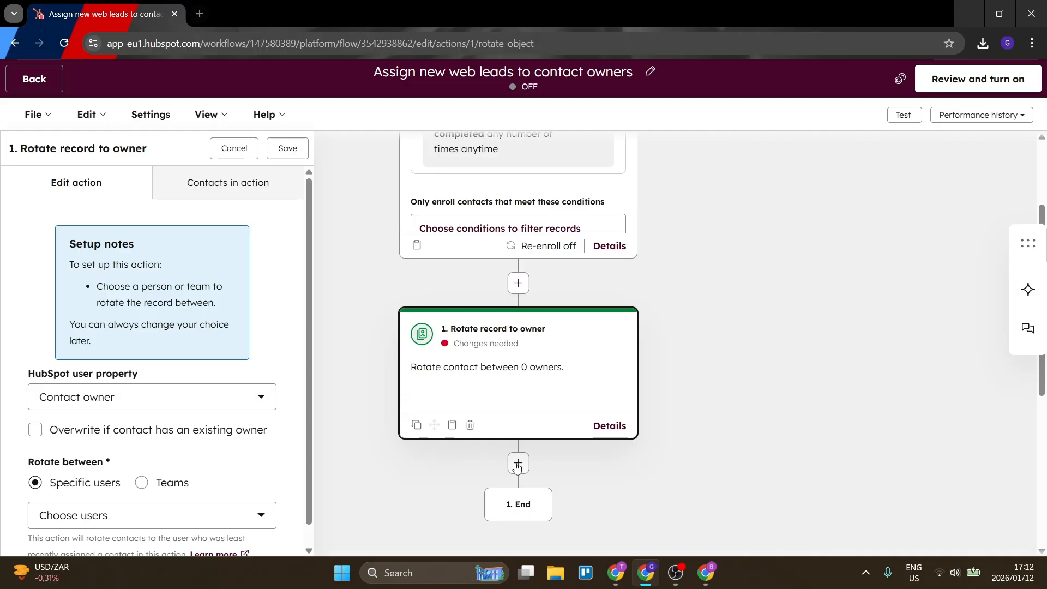
Step: Open the choices for adding an action directly below the enrollment trigger and look over the workflow layout
left_click(518, 283)
scroll(512, 404, "down", 6)
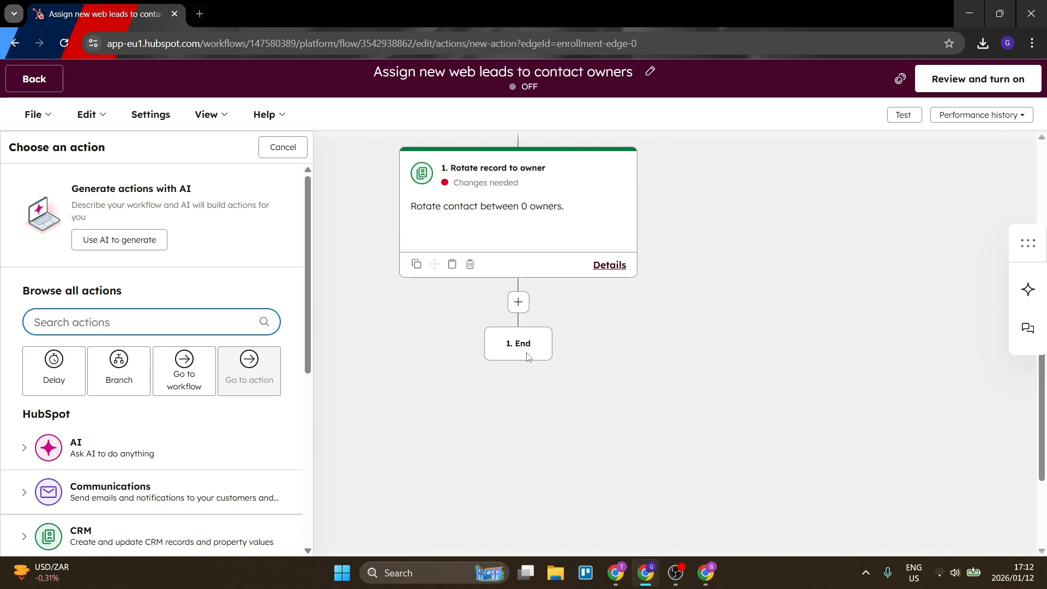
scroll(576, 334, "up", 6)
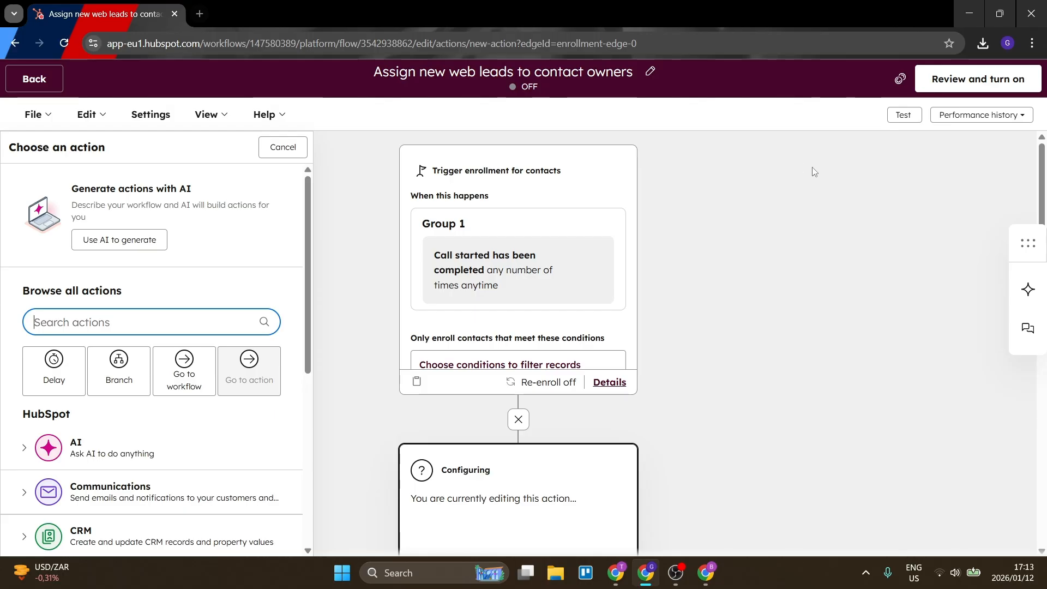
Step: Leave the template workflow for the workflows overview and start a new workflow from scratch
left_click(34, 83)
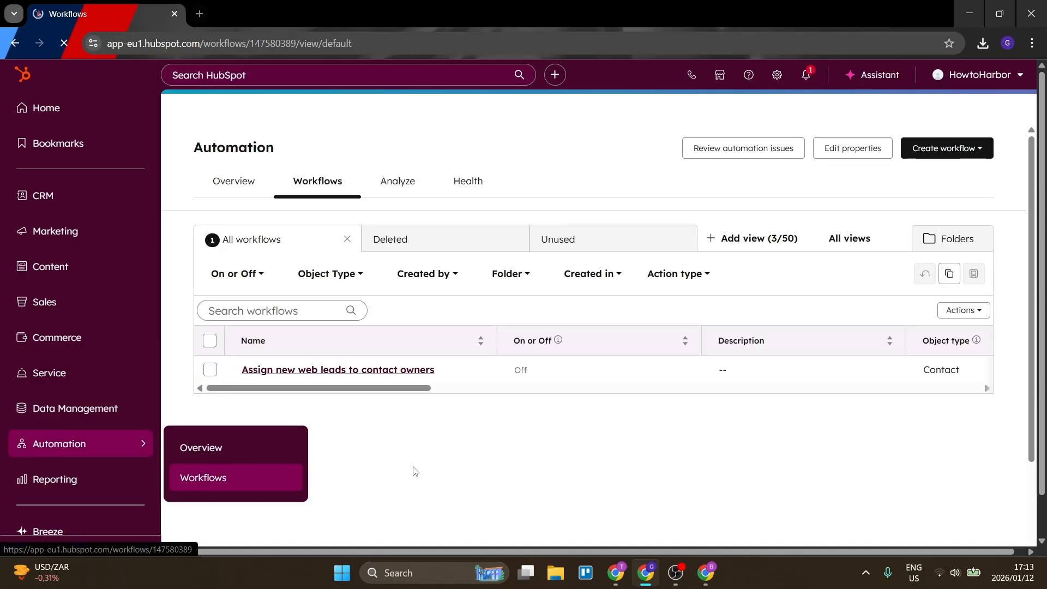
left_click(968, 151)
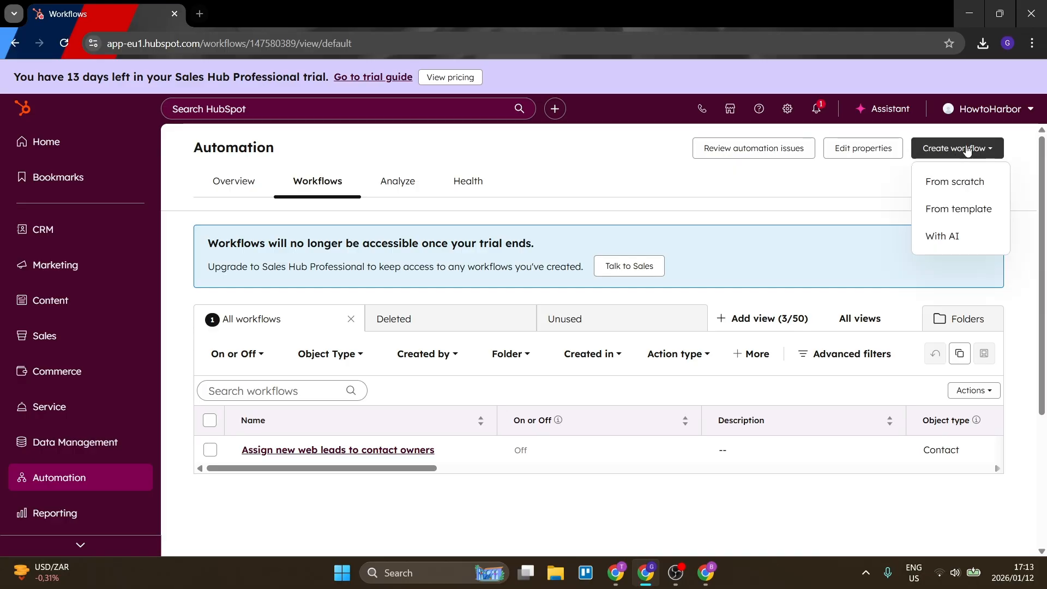
left_click(954, 183)
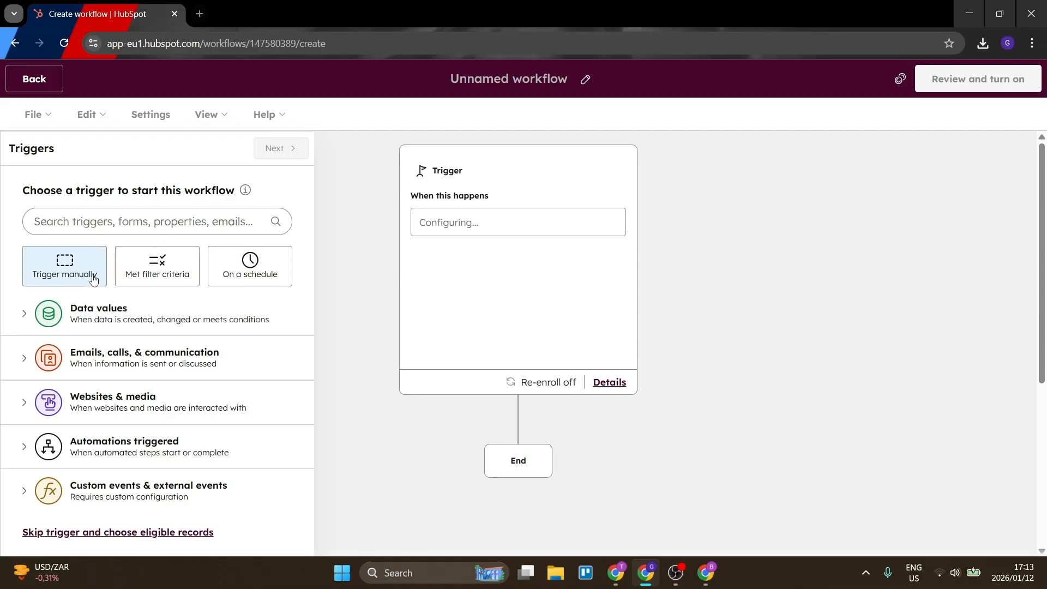
Step: Set the new workflow to trigger manually with Conversation as the eligible record type, and save to continue
left_click(76, 270)
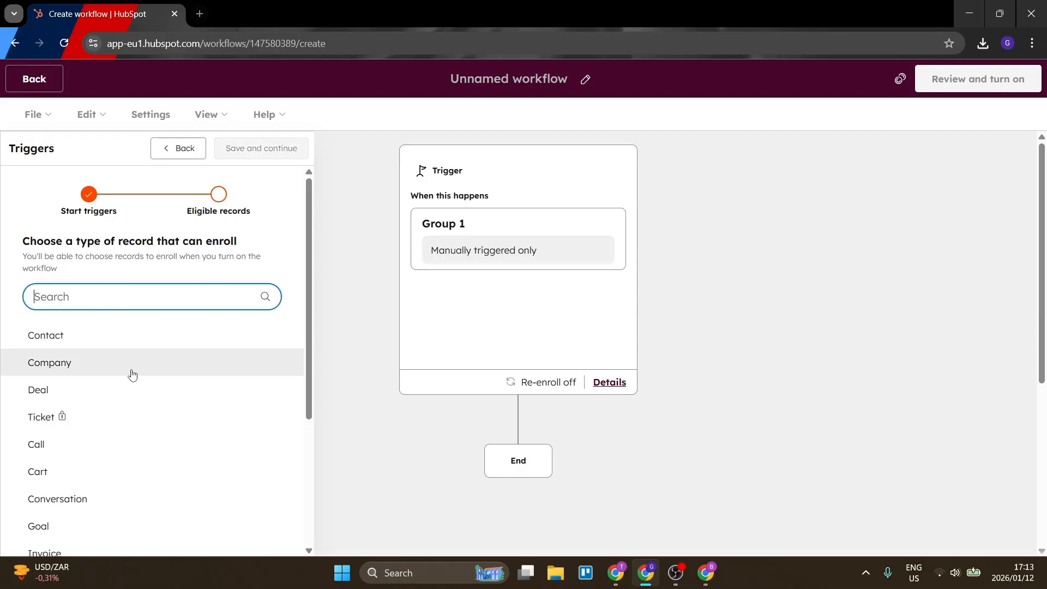
left_click(112, 496)
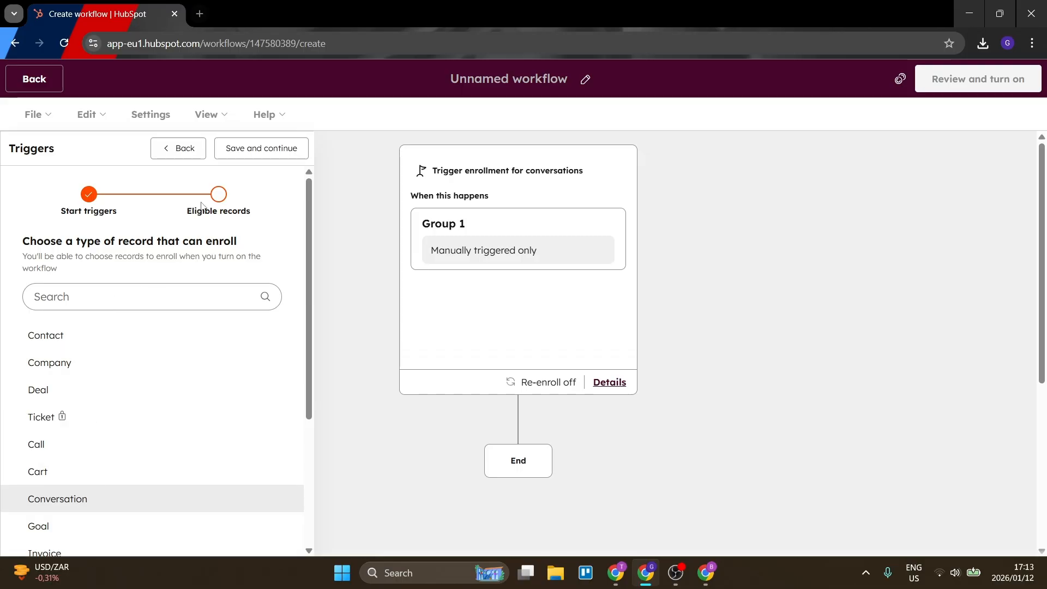
left_click(233, 147)
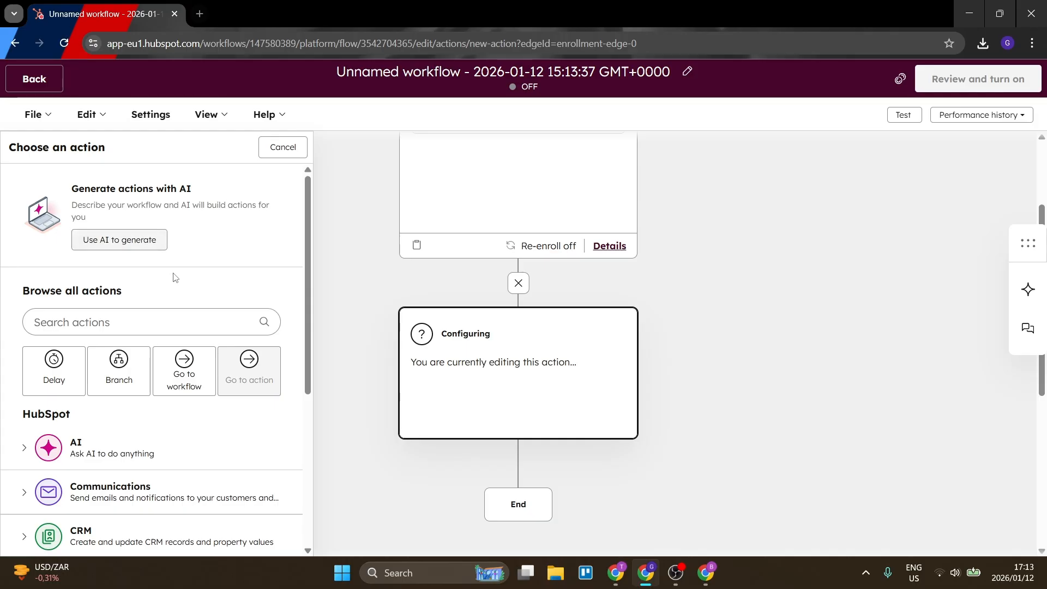
Step: Look over the available actions and the enrollment trigger card of the new conversation workflow
scroll(192, 379, "down", 3)
scroll(192, 380, "up", 3)
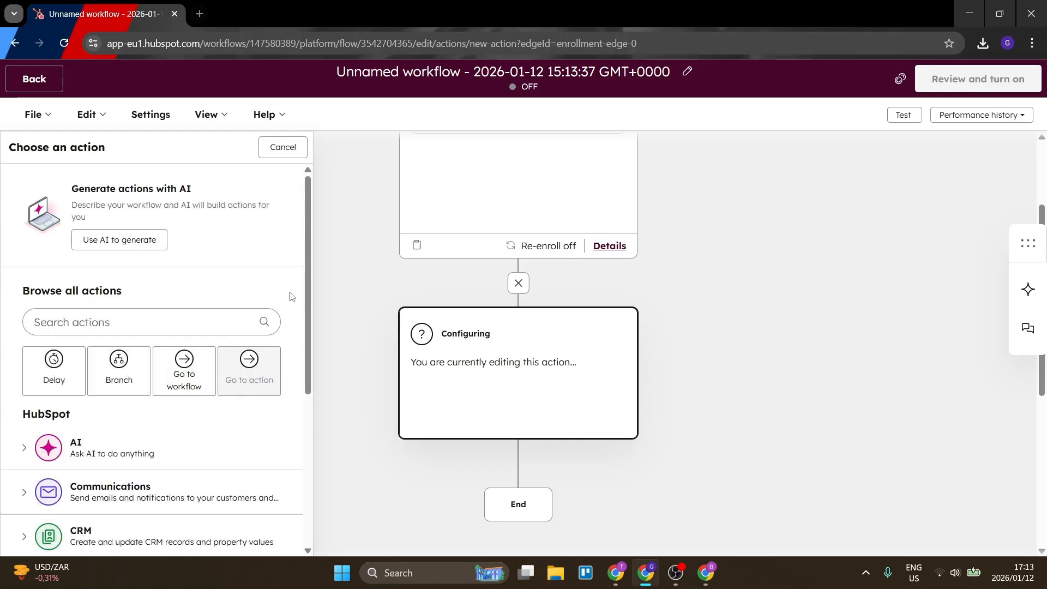
scroll(471, 207, "up", 3)
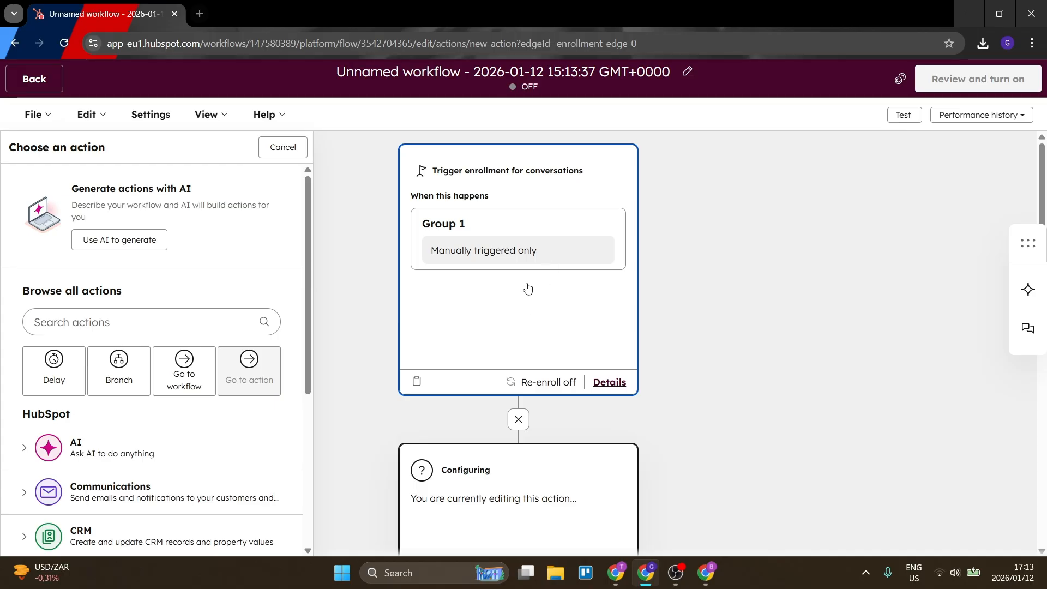
Step: Leave the new workflow for the workflows overview and start creating a workflow with AI, ready to enter a message to the assistant
left_click(33, 79)
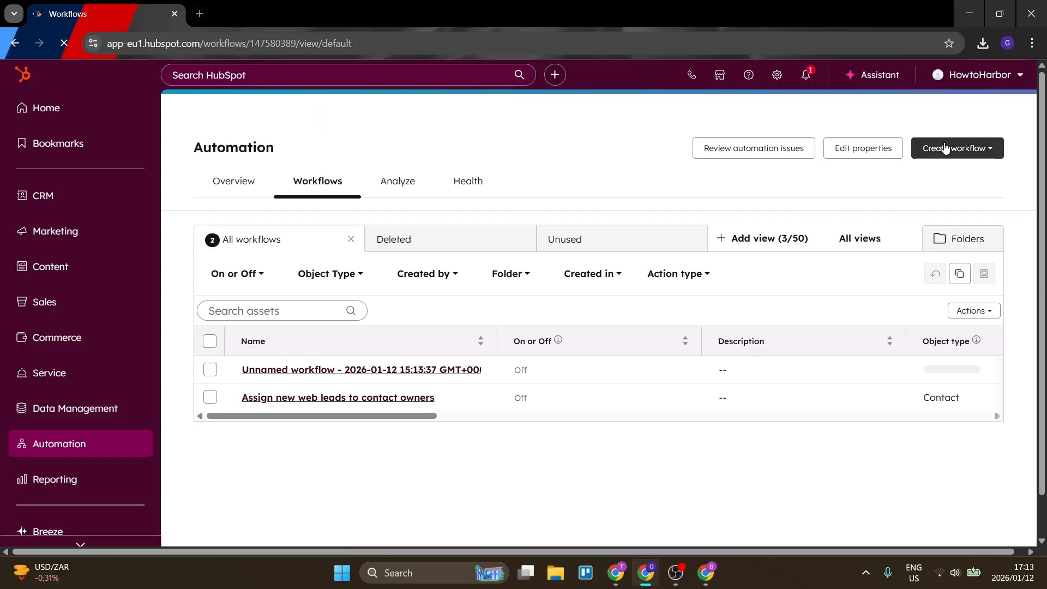
left_click(945, 148)
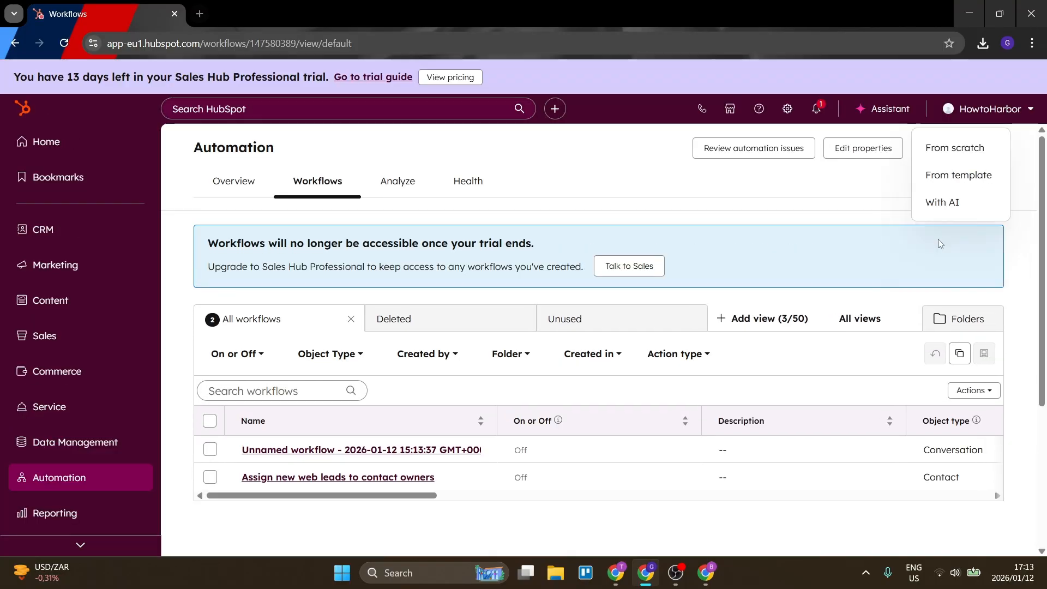
left_click(938, 203)
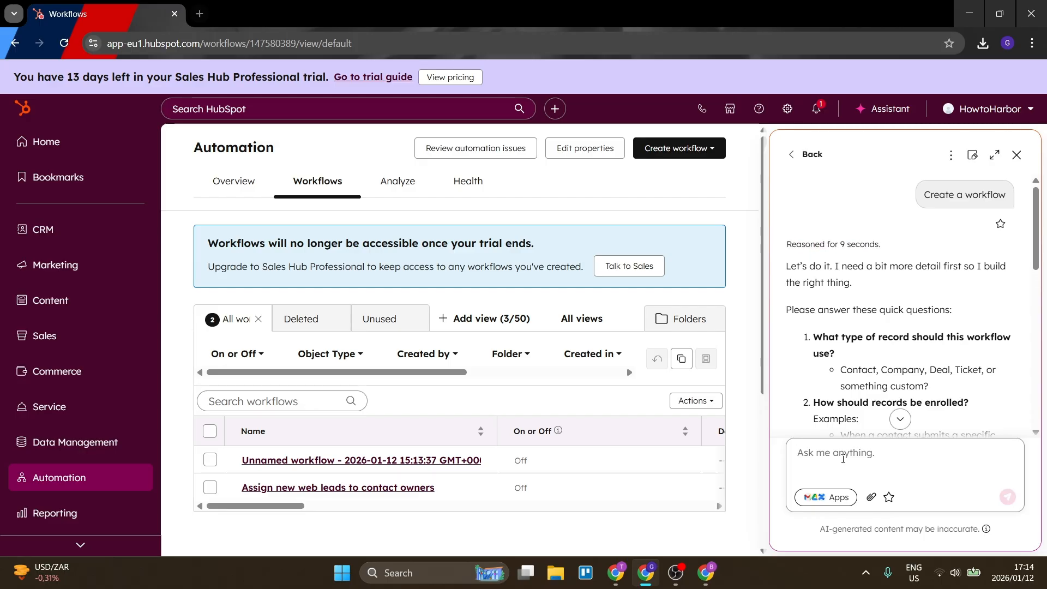
left_click(843, 459)
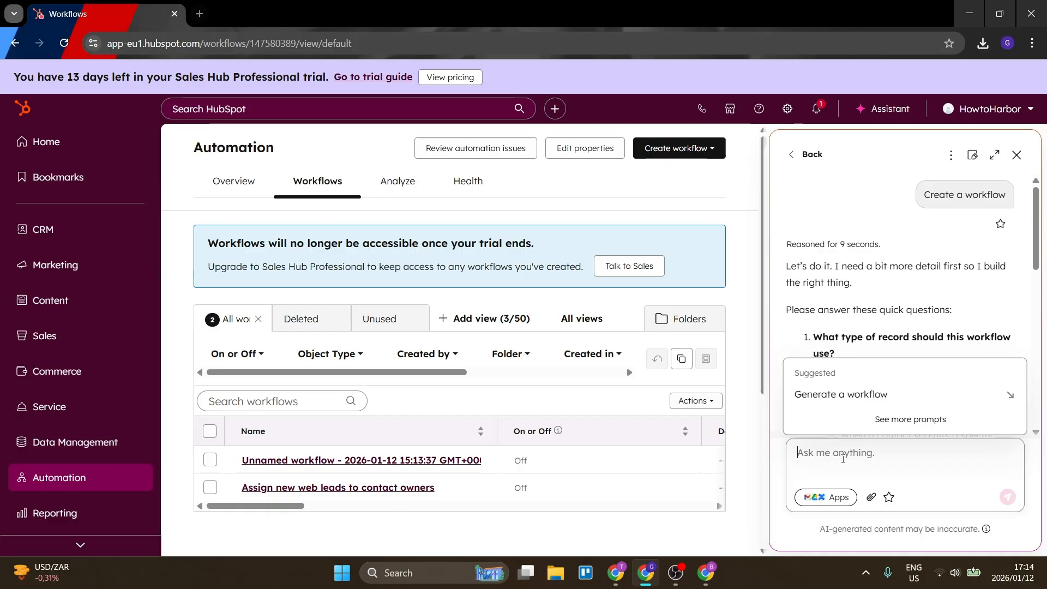
Step: Open the marketplace collection of apps for Breeze Assistant from the AI chat
left_click(832, 497)
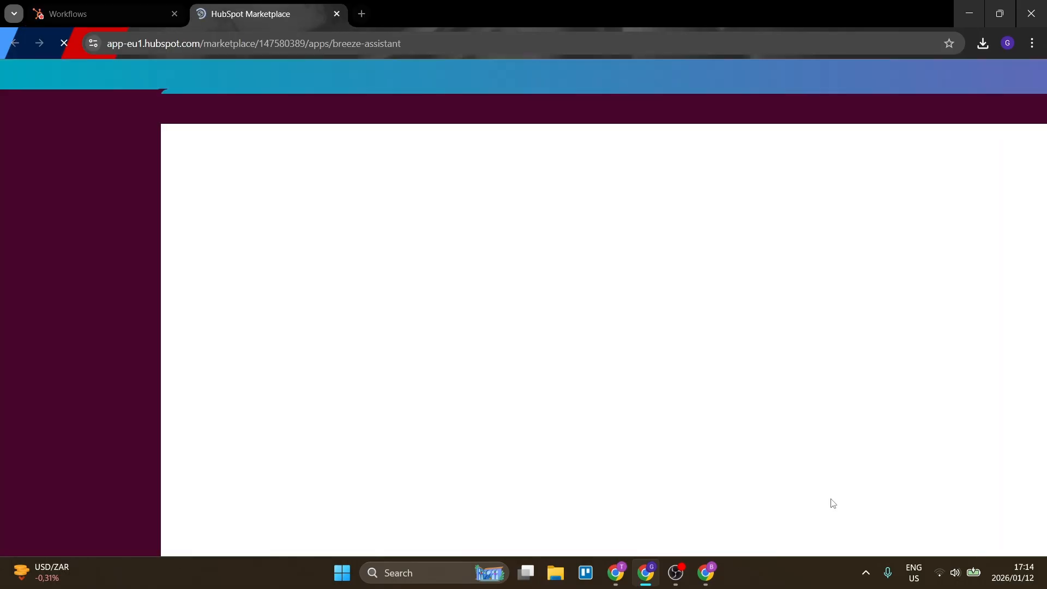
left_click(116, 6)
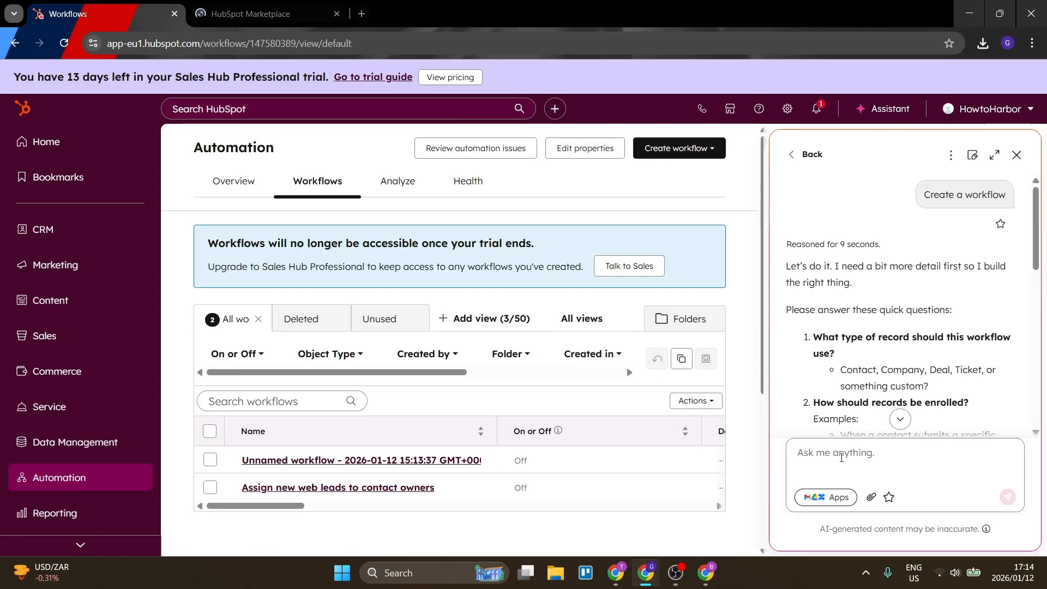
left_click(248, 14)
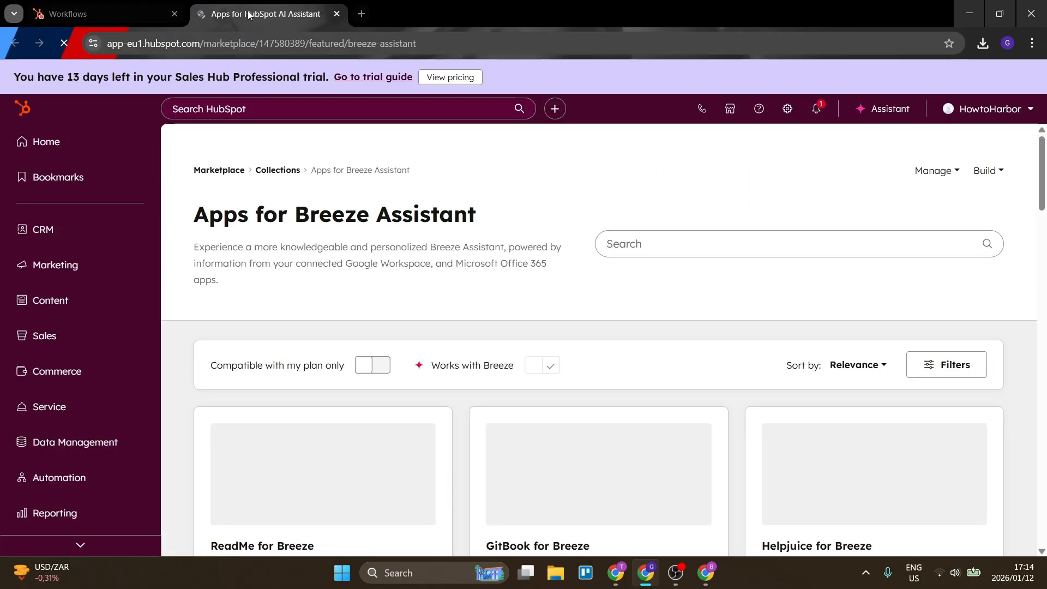
Step: Browse the apps offered for Breeze Assistant, return to the AI chat on the workflows page and dismiss the split view tip
scroll(600, 436, "down", 6)
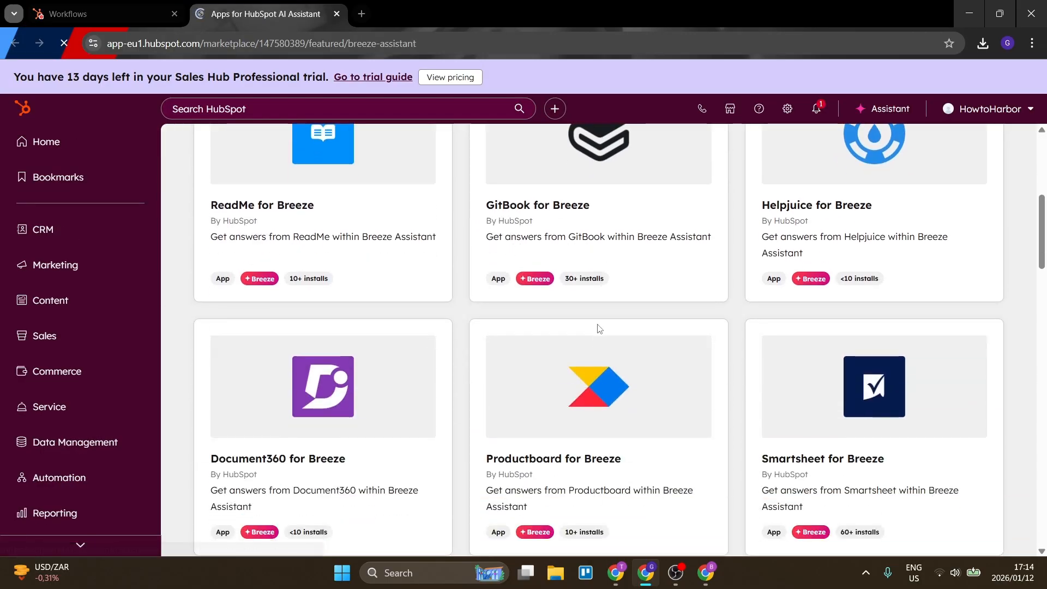
scroll(600, 329, "down", 7)
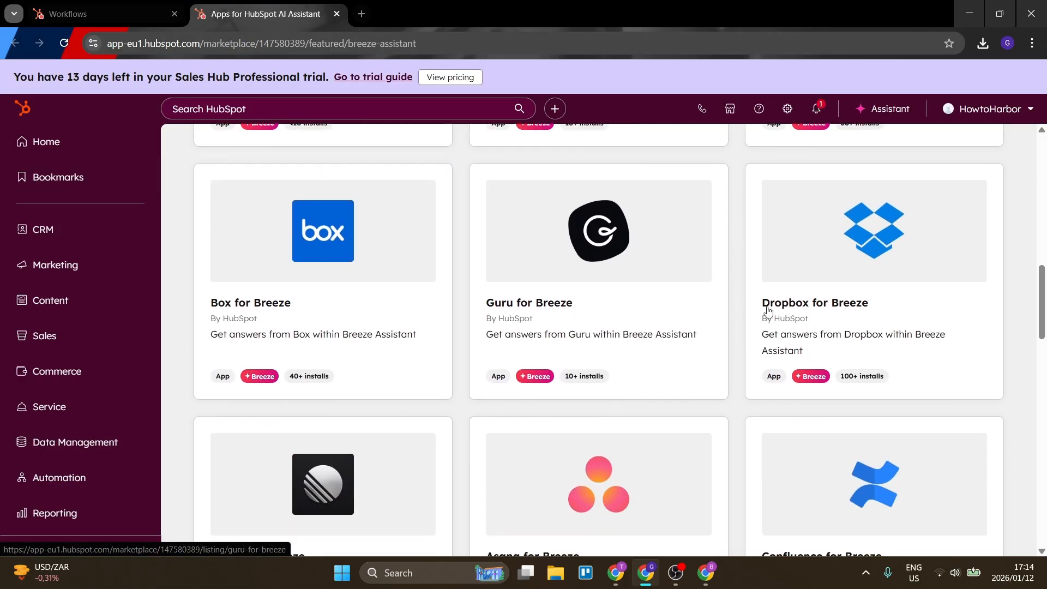
scroll(800, 306, "down", 1)
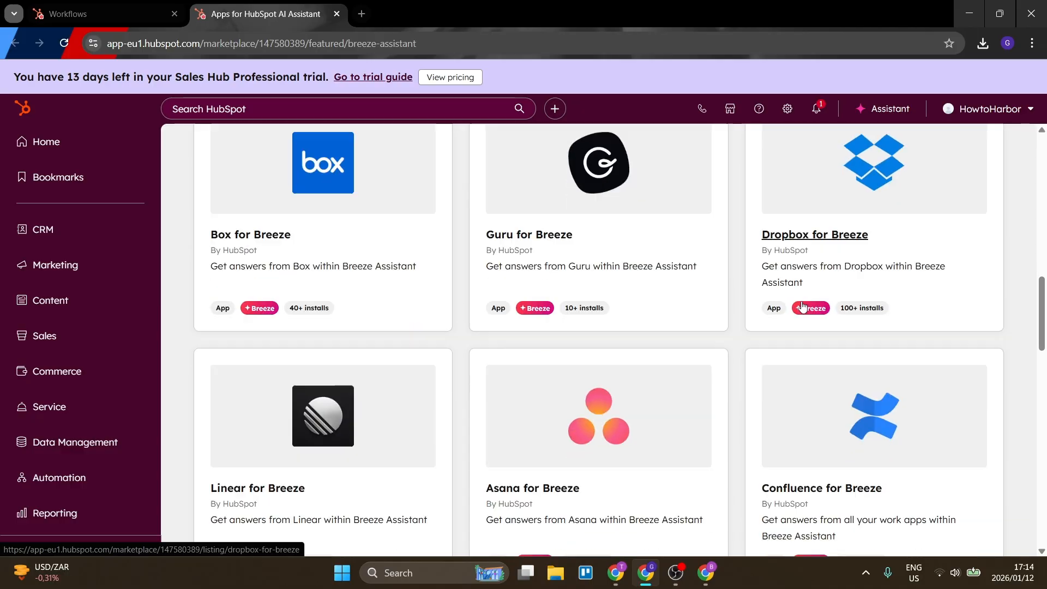
scroll(802, 305, "down", 1)
scroll(802, 304, "up", 1)
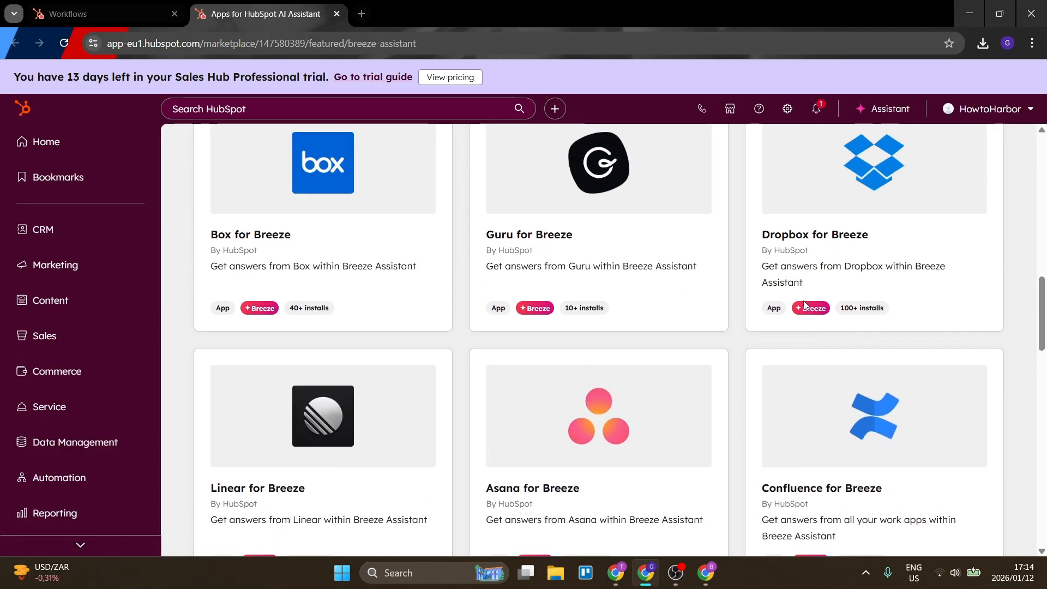
scroll(826, 319, "down", 10)
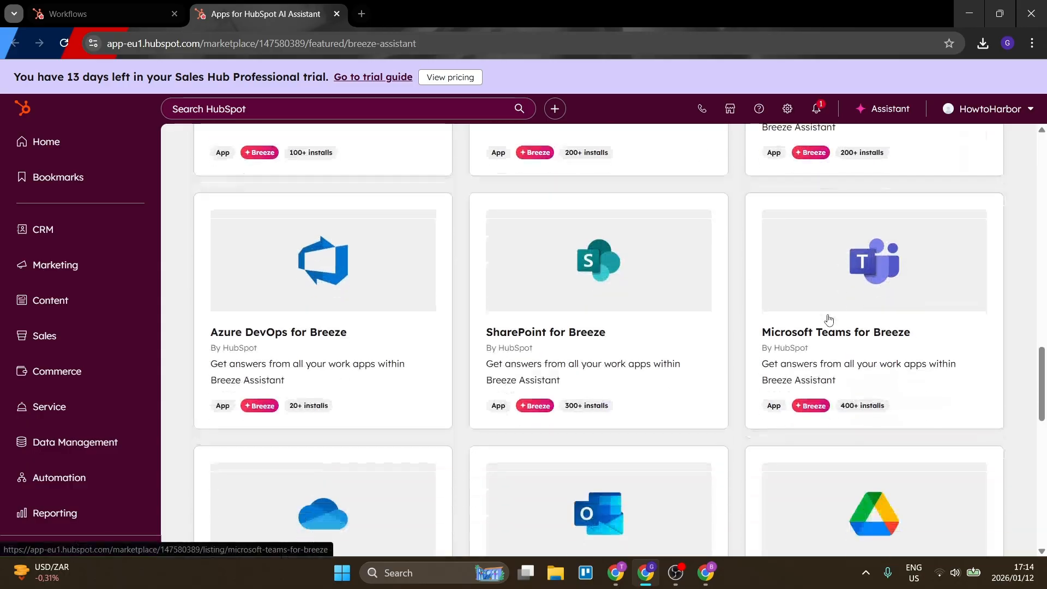
scroll(831, 338, "down", 2)
scroll(834, 352, "up", 15)
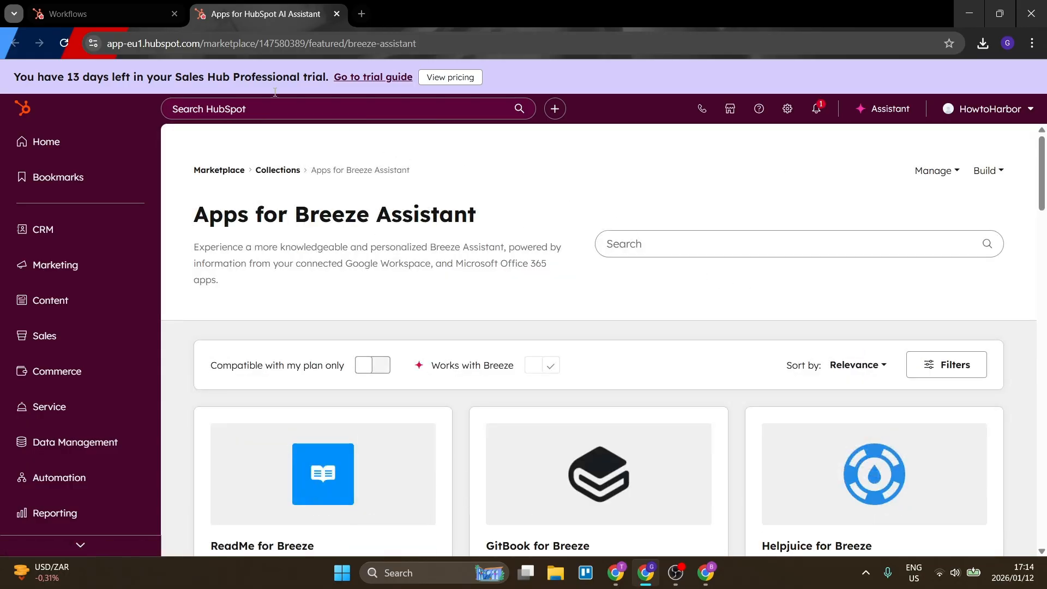
left_click(104, 7)
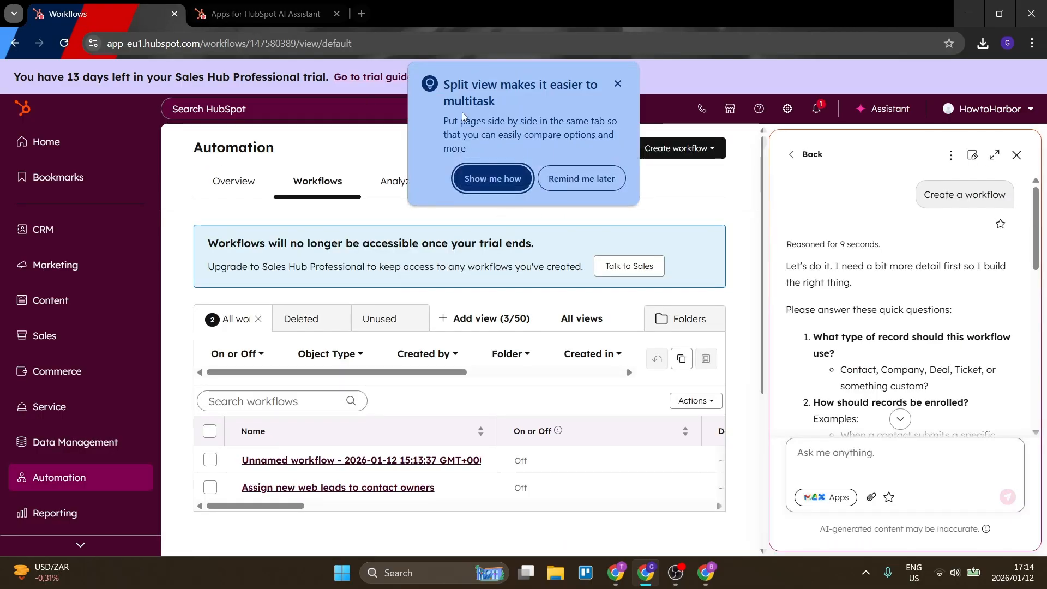
left_click(617, 83)
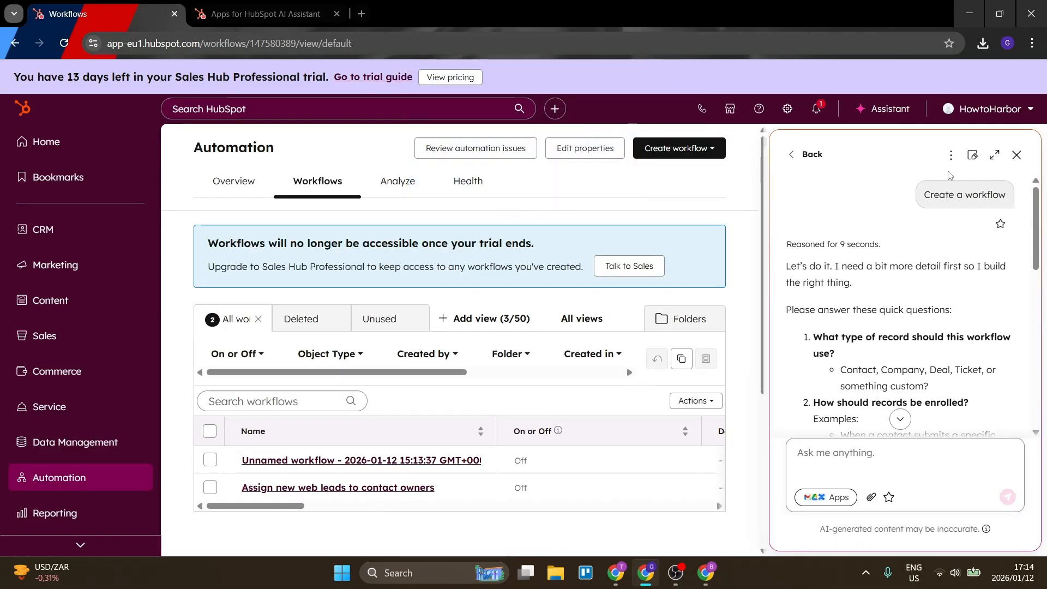